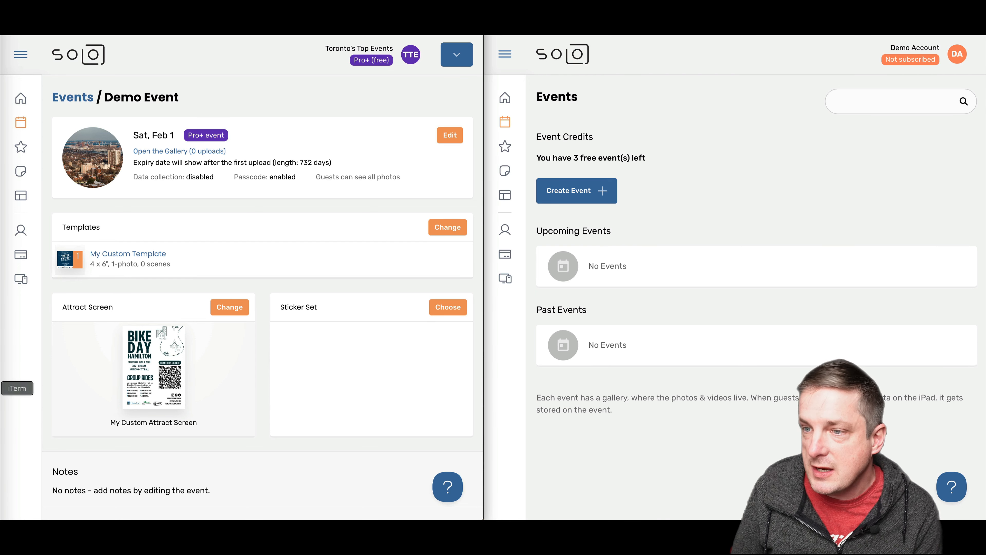
Open Demo Event's edit settings in Toronto's Top Events and review its gallery passcode
{"action": "left_click", "coordinate": [205, 208]}
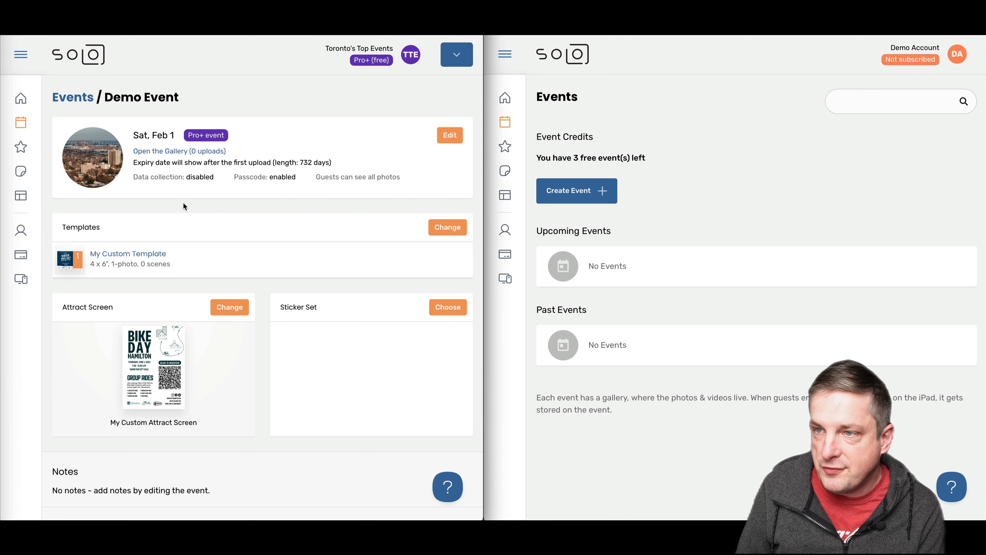
{"action": "left_click", "coordinate": [446, 138]}
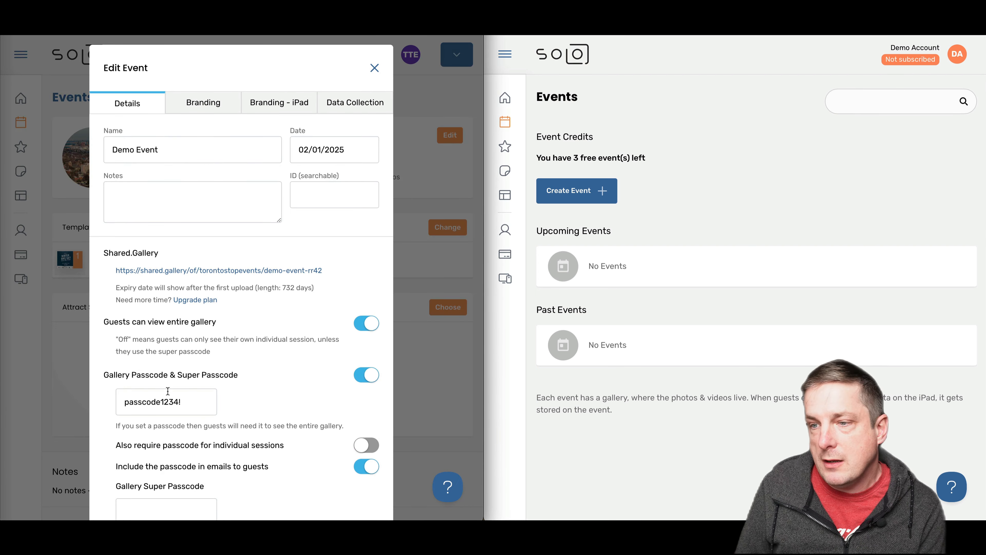
{"action": "left_click_drag", "start_coordinate": [185, 406], "coordinate": [119, 401]}
{"action": "left_click", "coordinate": [157, 401]}
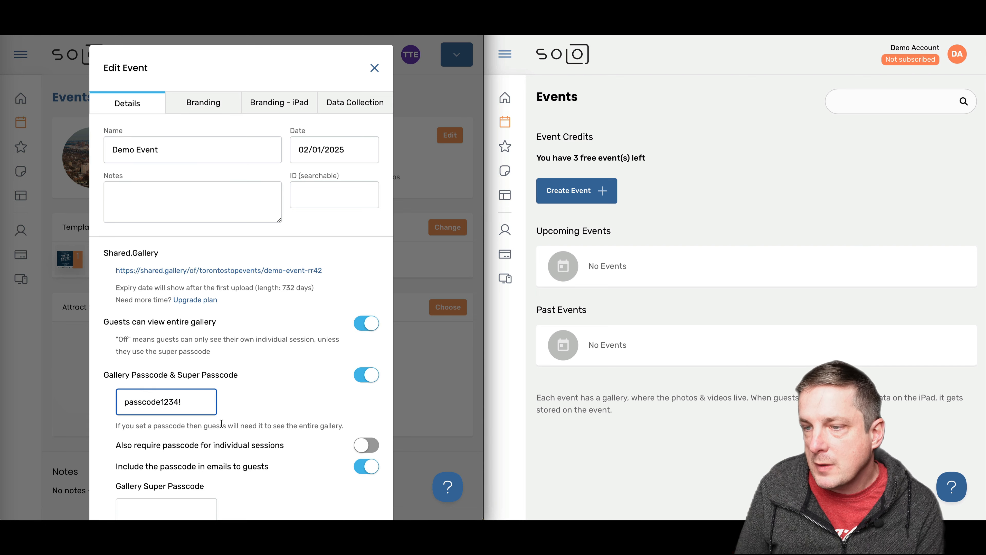
{"action": "scroll", "coordinate": [222, 424], "scroll_direction": "down", "scroll_amount": 3}
{"action": "scroll", "coordinate": [222, 423], "scroll_direction": "up", "scroll_amount": 5}
Review the branding and iPad branding settings, close unchanged, and inspect My Custom Template
{"action": "left_click", "coordinate": [214, 97]}
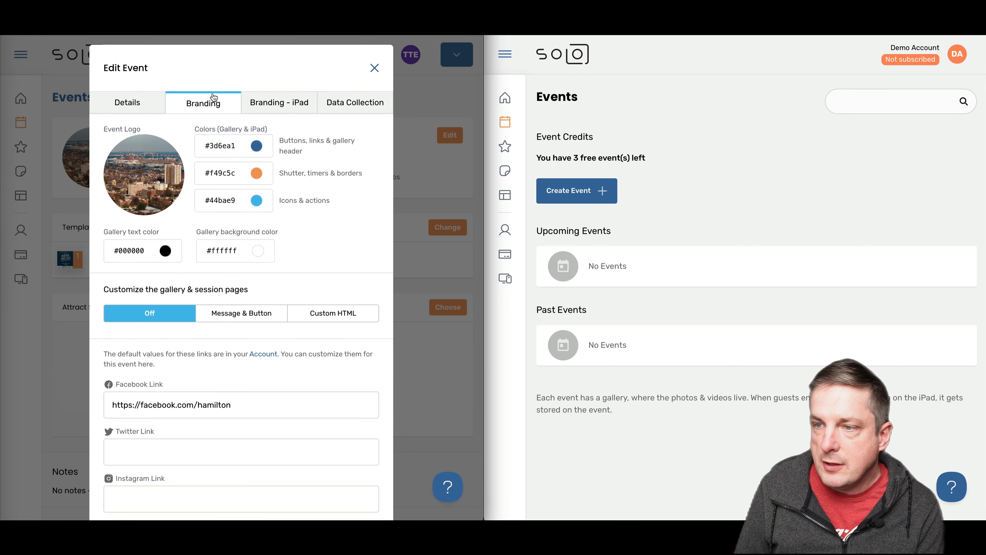
{"action": "scroll", "coordinate": [252, 346], "scroll_direction": "down", "scroll_amount": 4}
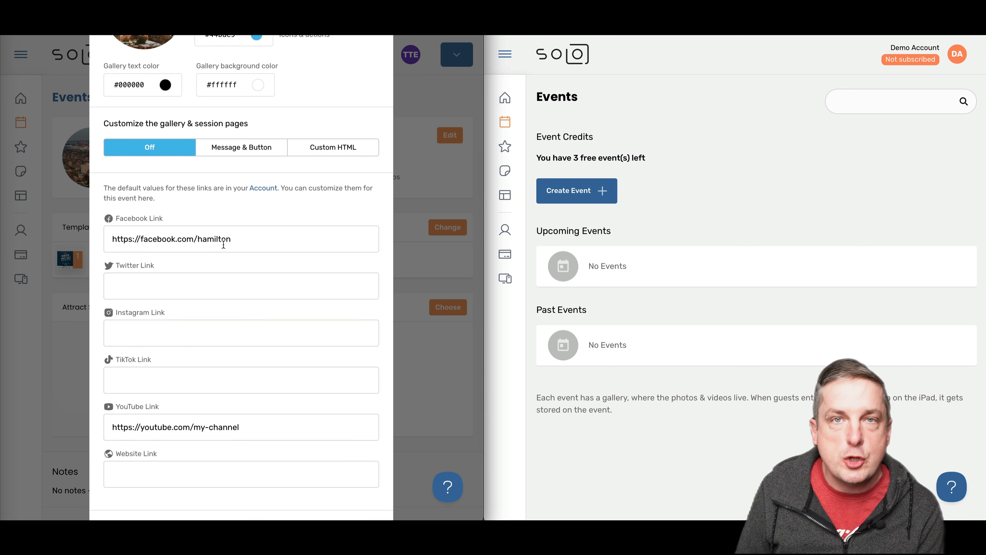
{"action": "scroll", "coordinate": [224, 244], "scroll_direction": "up", "scroll_amount": 4}
{"action": "left_click", "coordinate": [260, 103]}
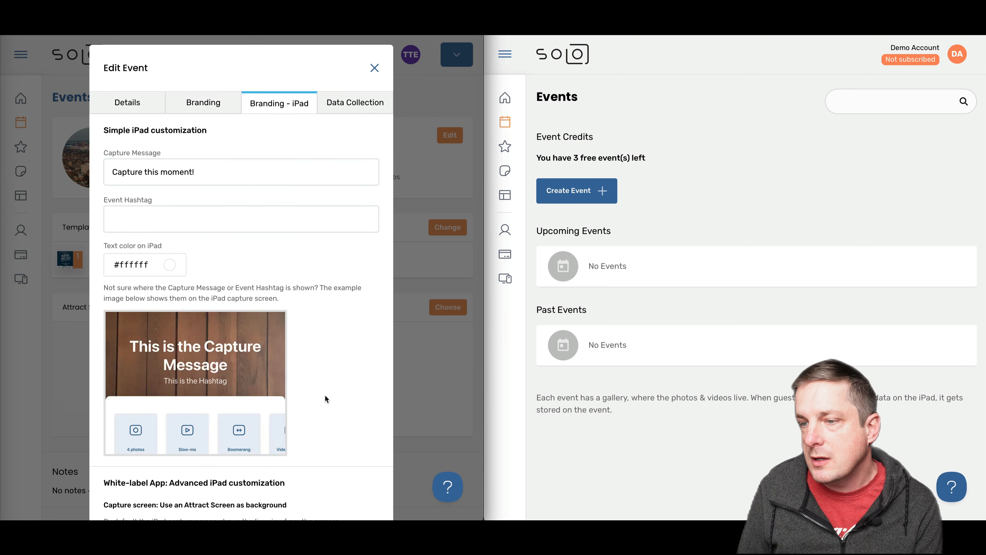
{"action": "scroll", "coordinate": [325, 396], "scroll_direction": "down", "scroll_amount": 4}
{"action": "scroll", "coordinate": [325, 398], "scroll_direction": "down", "scroll_amount": 2}
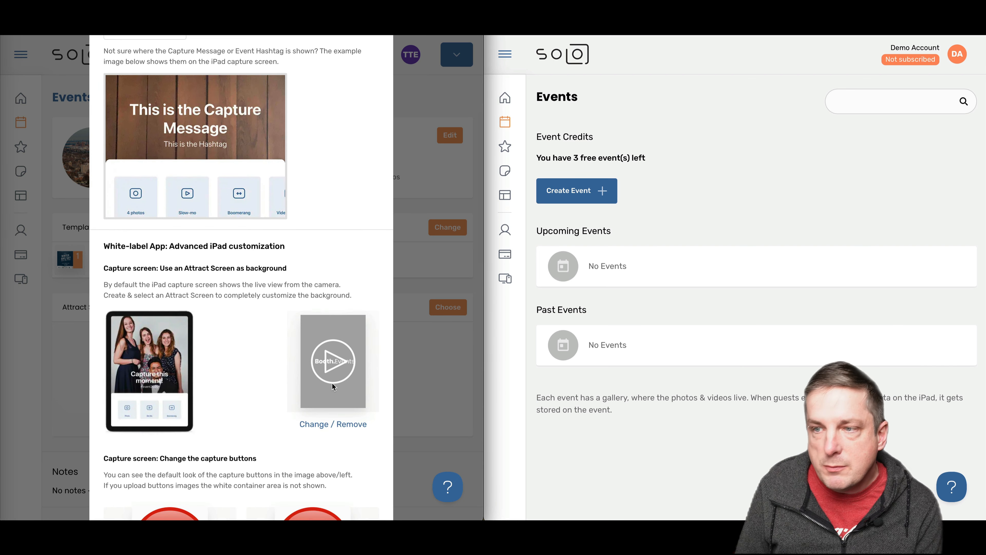
{"action": "scroll", "coordinate": [332, 393], "scroll_direction": "down", "scroll_amount": 5}
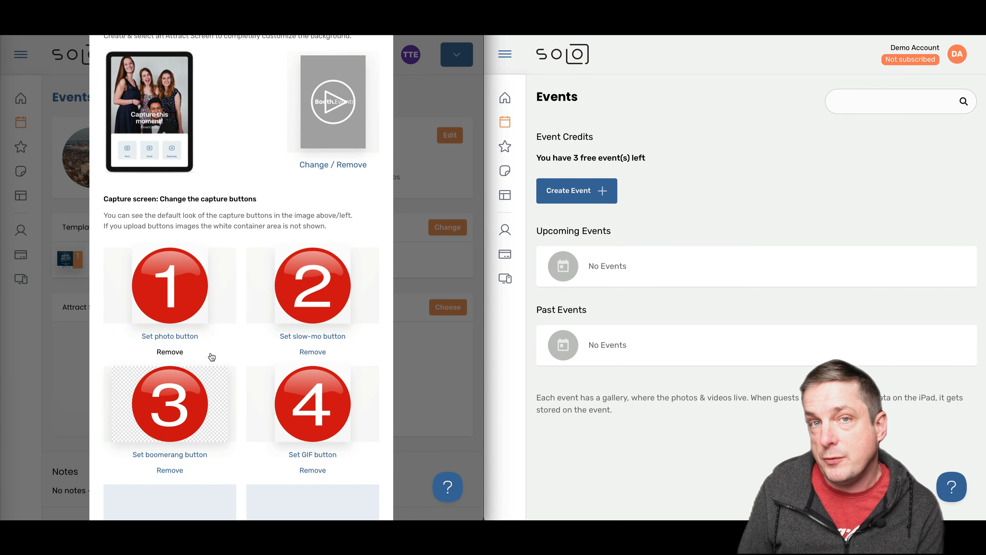
{"action": "scroll", "coordinate": [212, 357], "scroll_direction": "up", "scroll_amount": 10}
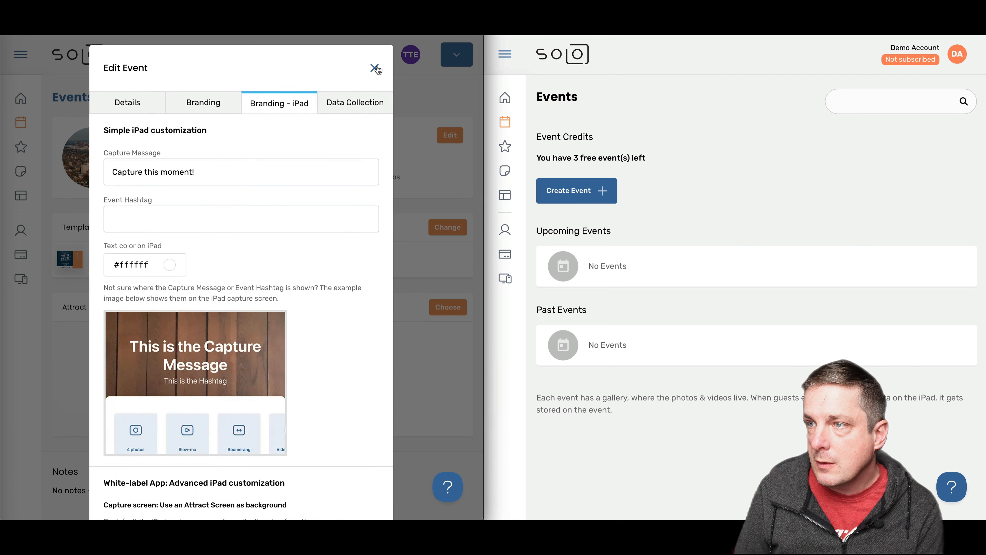
{"action": "left_click", "coordinate": [375, 68]}
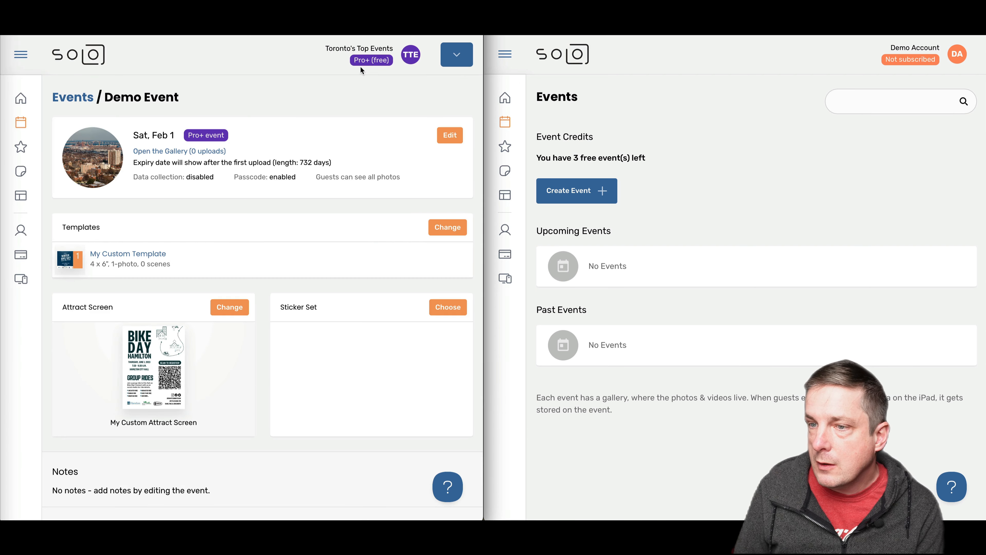
{"action": "left_click", "coordinate": [114, 255]}
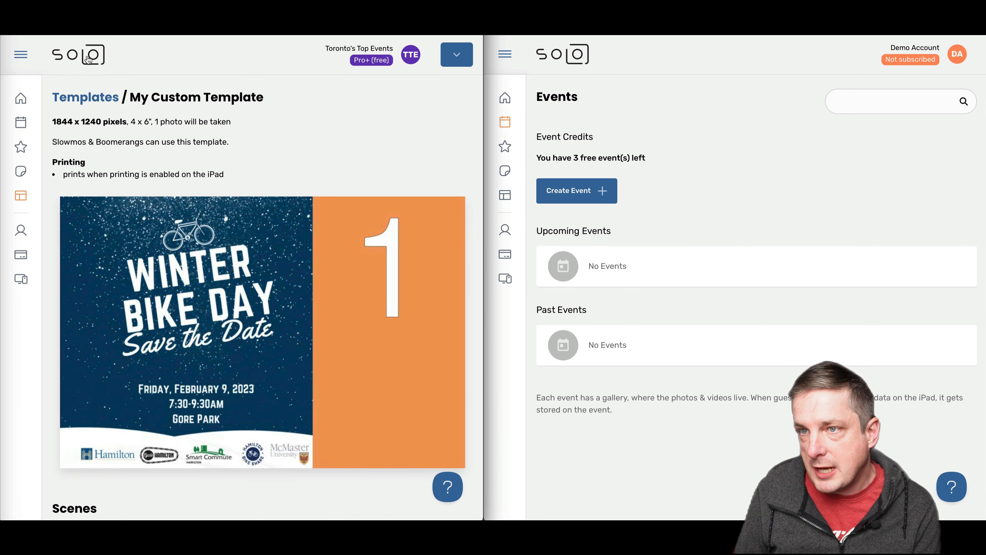
{"action": "left_click", "coordinate": [22, 24]}
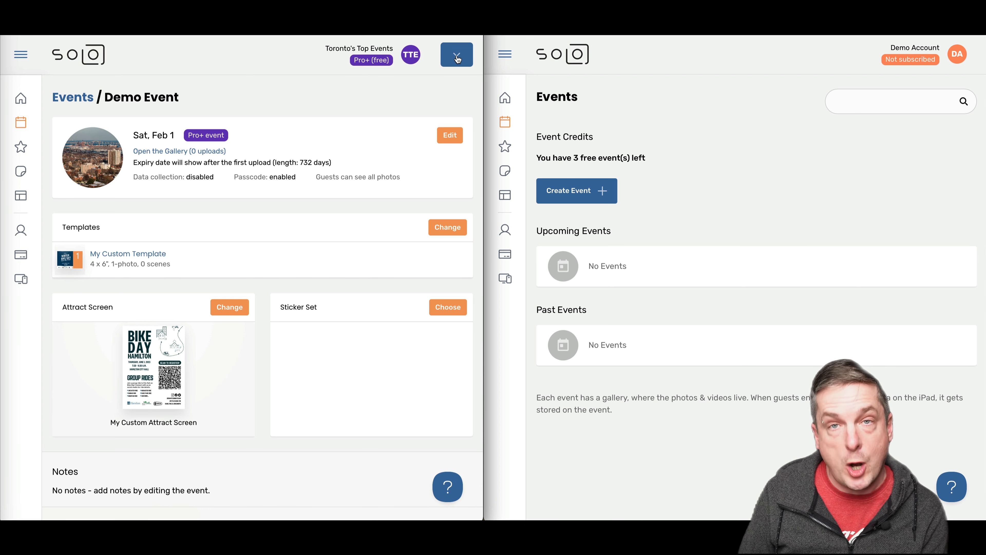
Enable 'Allow other accounts to duplicate my events' in the account profile and save
{"action": "left_click", "coordinate": [21, 230]}
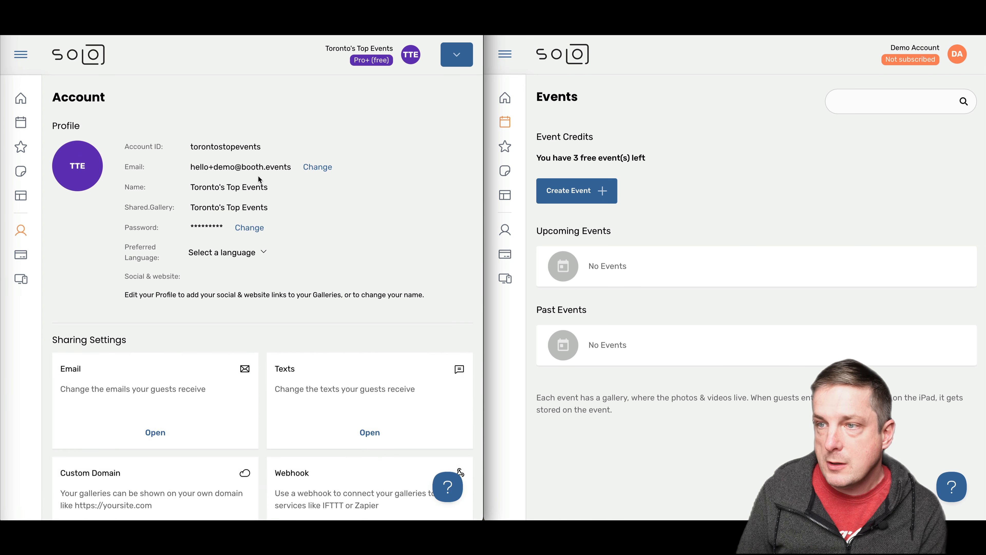
{"action": "left_click", "coordinate": [454, 62]}
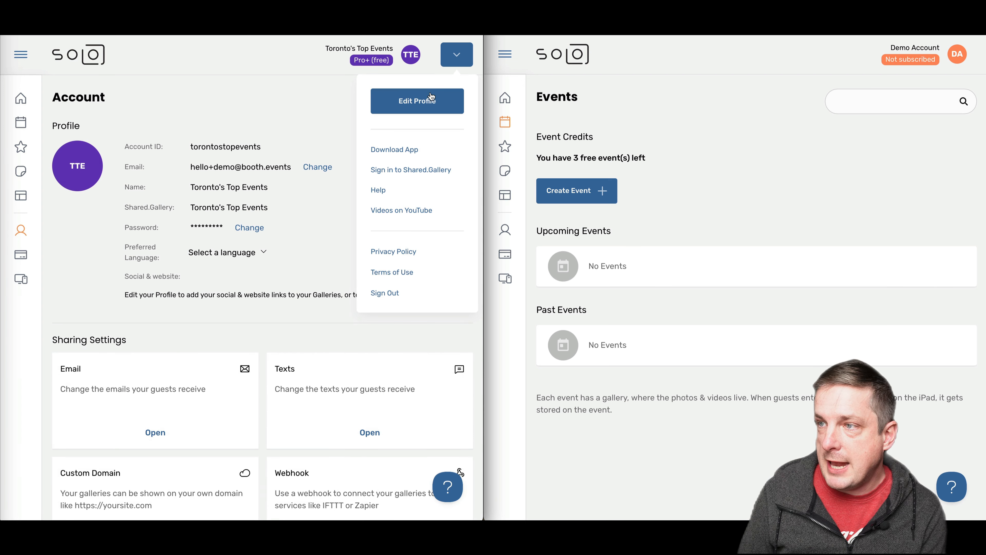
{"action": "left_click", "coordinate": [431, 102]}
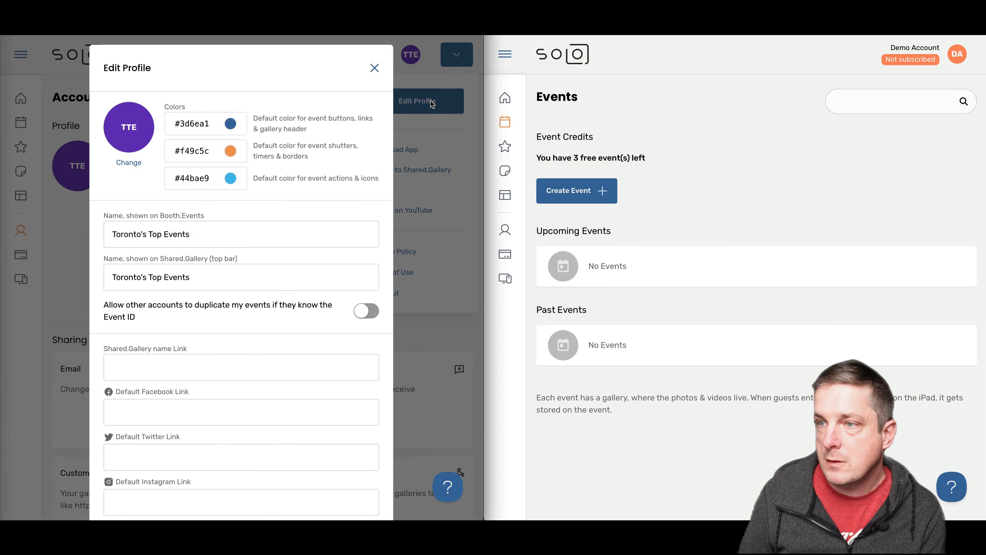
{"action": "triple_click", "coordinate": [129, 311]}
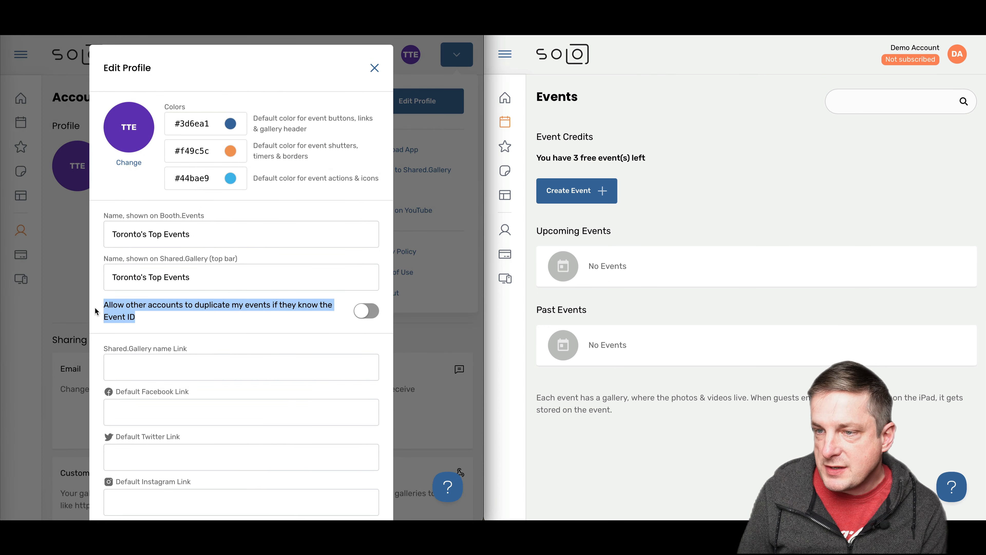
{"action": "left_click", "coordinate": [162, 316]}
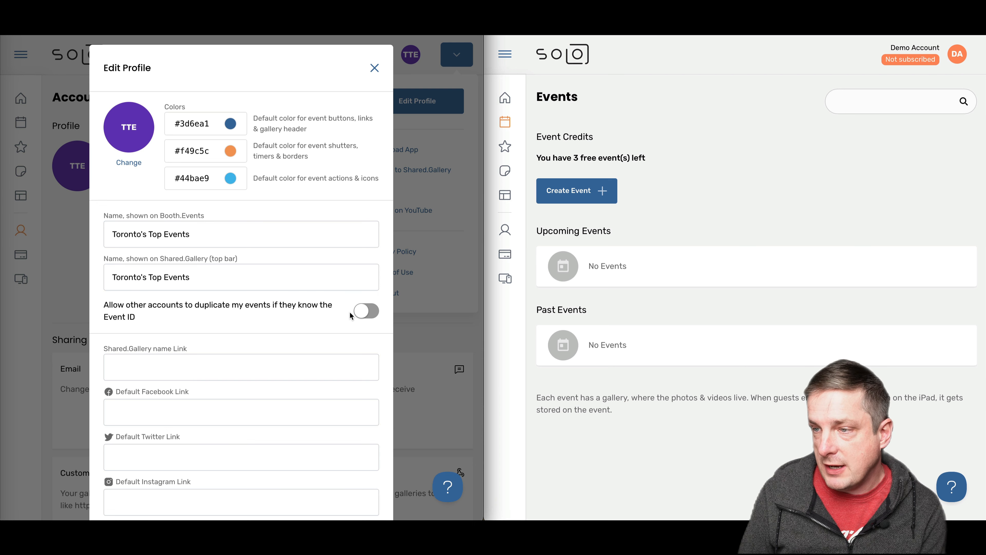
{"action": "left_click", "coordinate": [362, 314]}
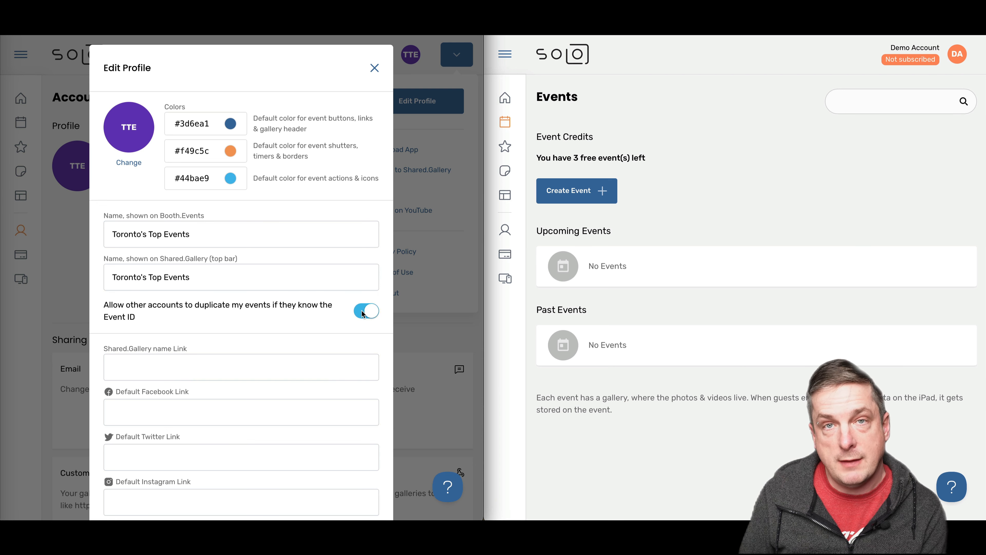
{"action": "scroll", "coordinate": [361, 313], "scroll_direction": "down", "scroll_amount": 5}
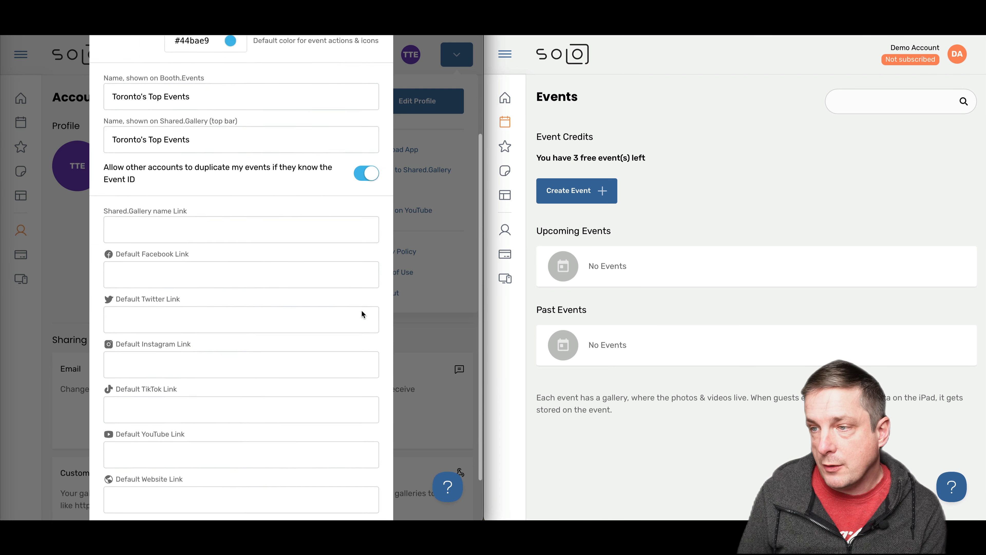
{"action": "left_click", "coordinate": [333, 491]}
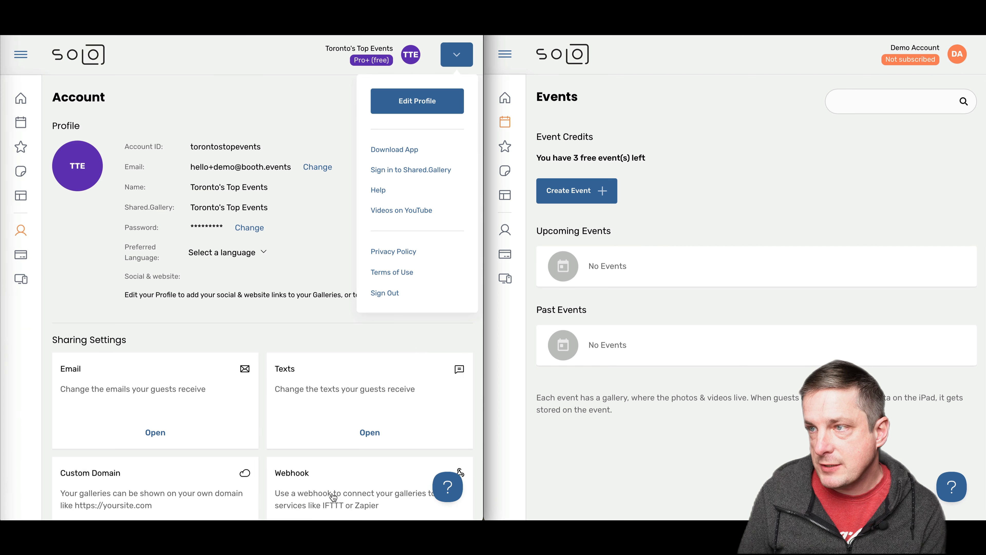
{"action": "left_click", "coordinate": [317, 262]}
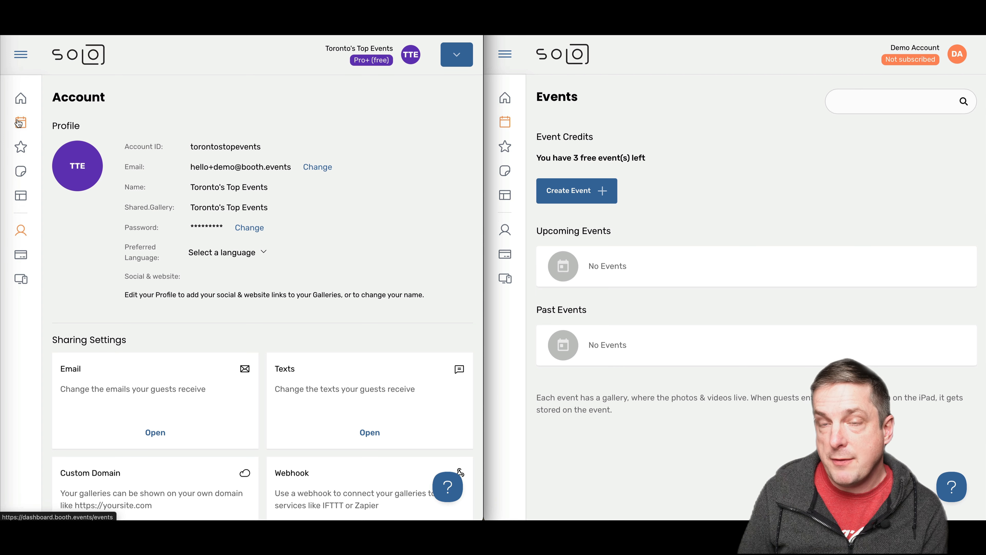
Open Demo Event from the events list and bring up its Edit Event dialog
{"action": "left_click", "coordinate": [19, 123]}
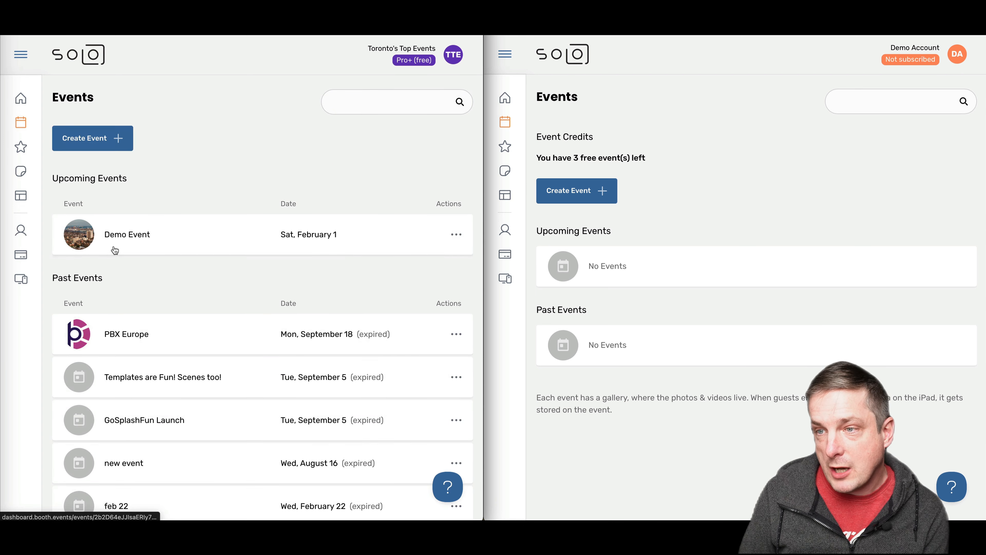
{"action": "left_click", "coordinate": [129, 240]}
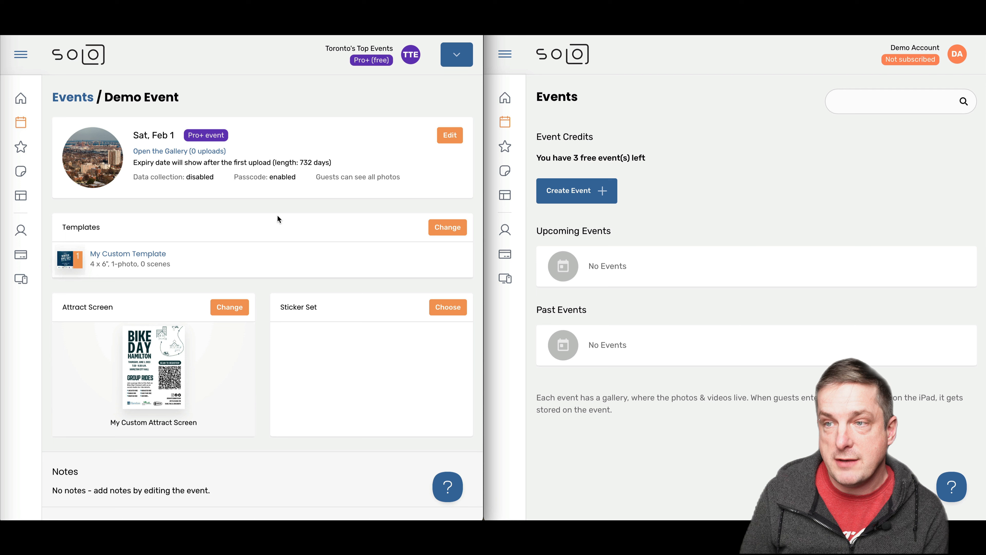
{"action": "left_click", "coordinate": [451, 135]}
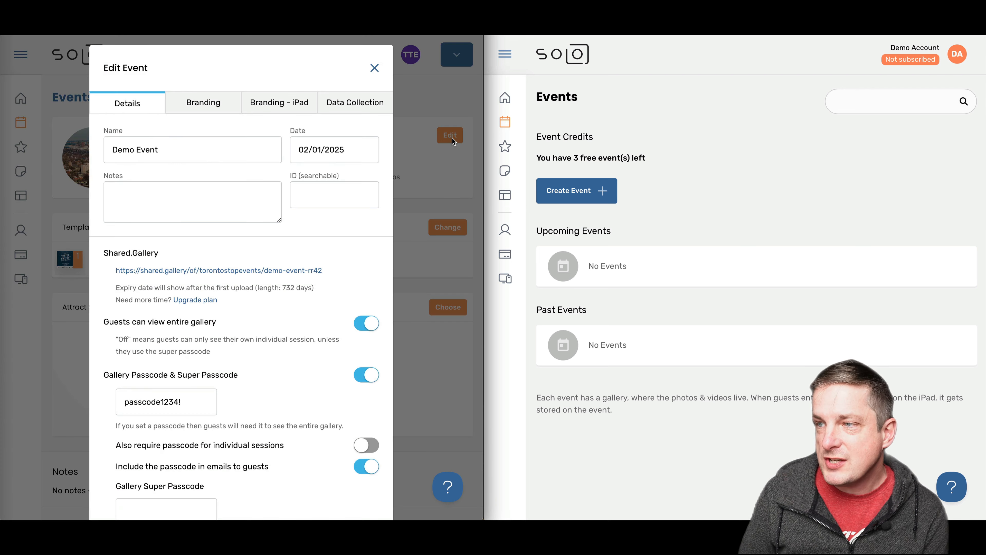
Set Demo Event's searchable ID to 'mydemoevent', save, and return to the Account page
{"action": "left_click", "coordinate": [312, 200]}
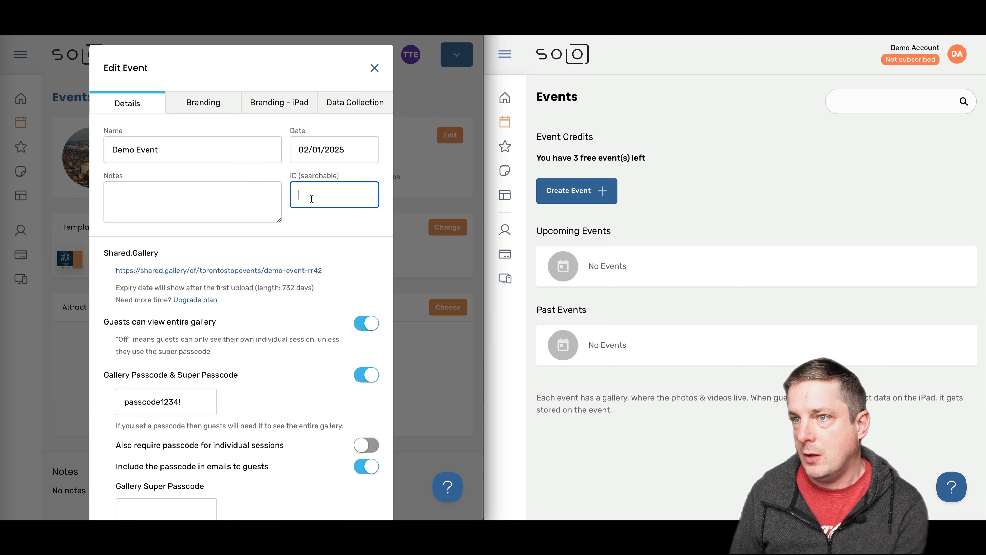
{"action": "type", "text": "mydemoev"}
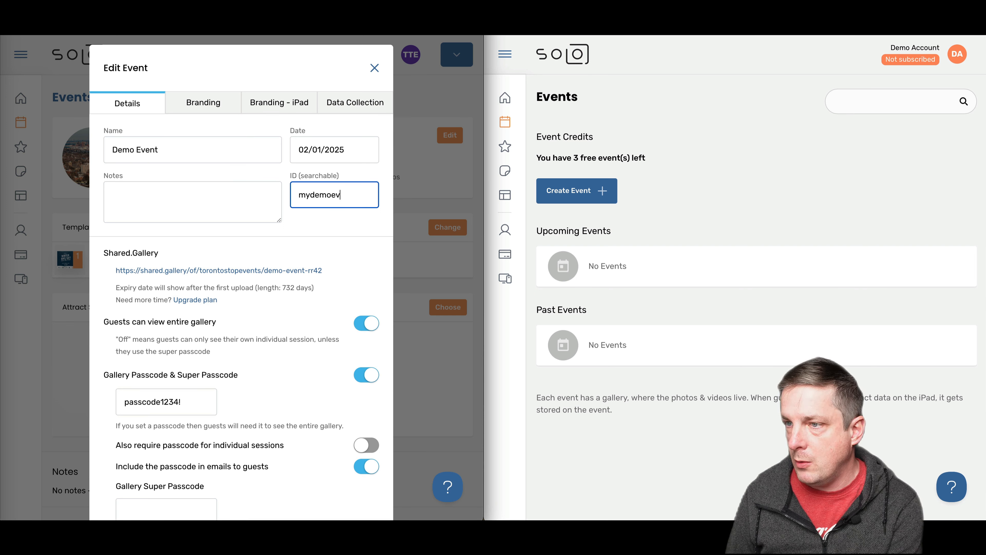
{"action": "type", "text": "ent"}
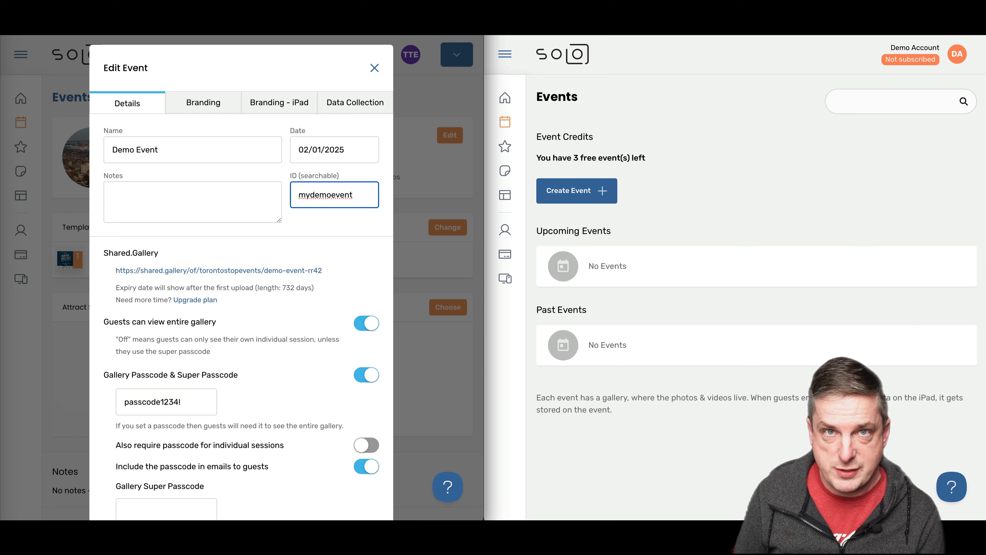
{"action": "scroll", "coordinate": [240, 295], "scroll_direction": "down", "scroll_amount": 4}
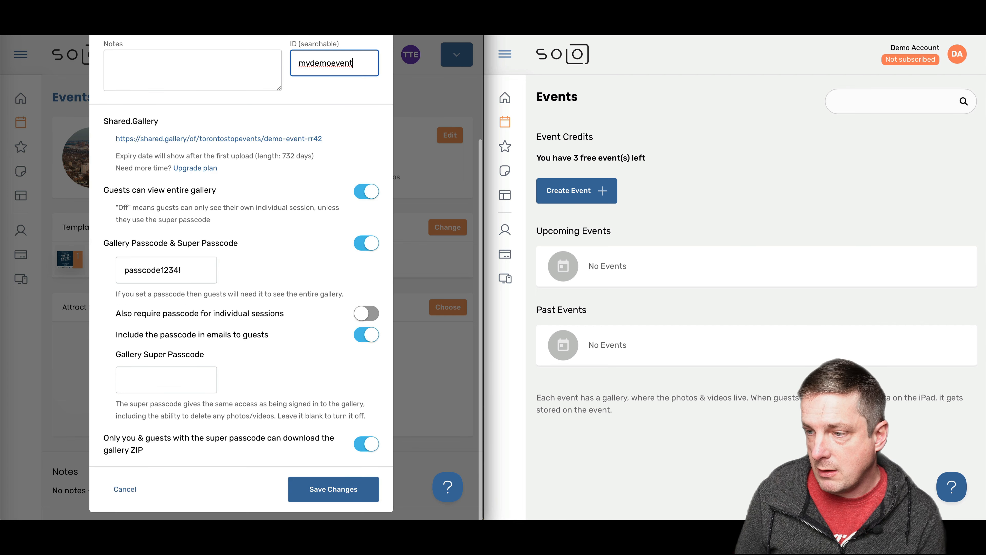
{"action": "left_click", "coordinate": [326, 493]}
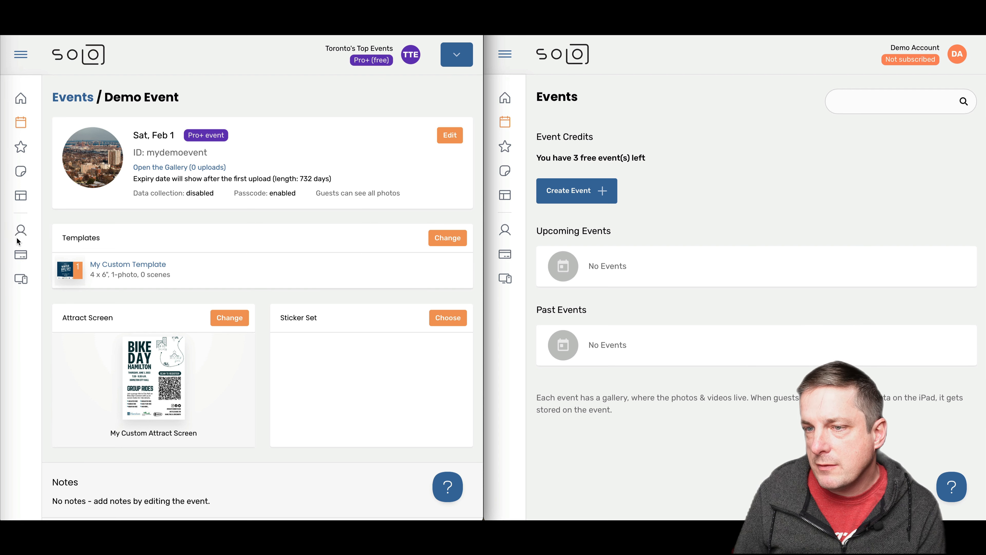
{"action": "left_click", "coordinate": [25, 235]}
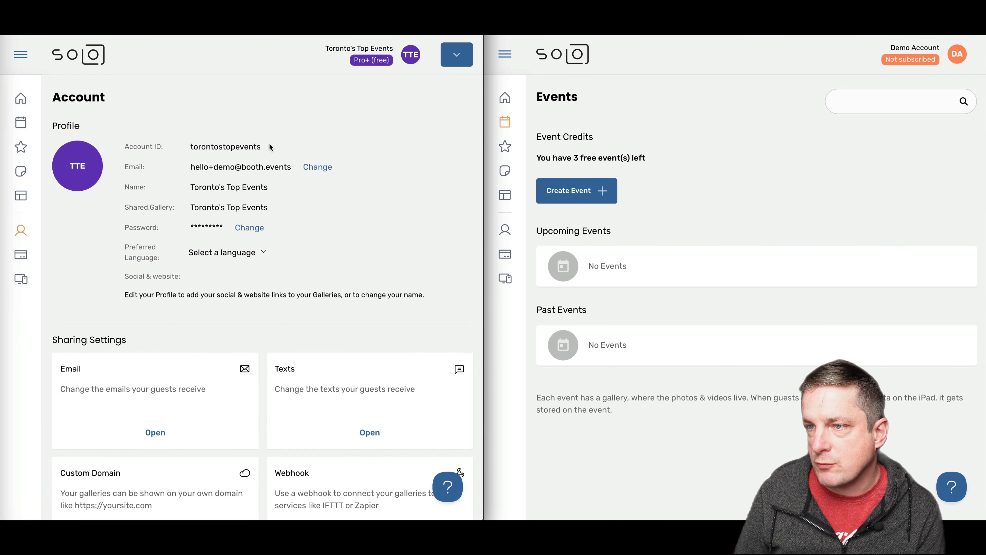
In the Demo Account window, start a new event 'Copied Event' with 'From another account' chosen
{"action": "left_click_drag", "start_coordinate": [269, 146], "coordinate": [125, 147]}
{"action": "left_click", "coordinate": [221, 148]}
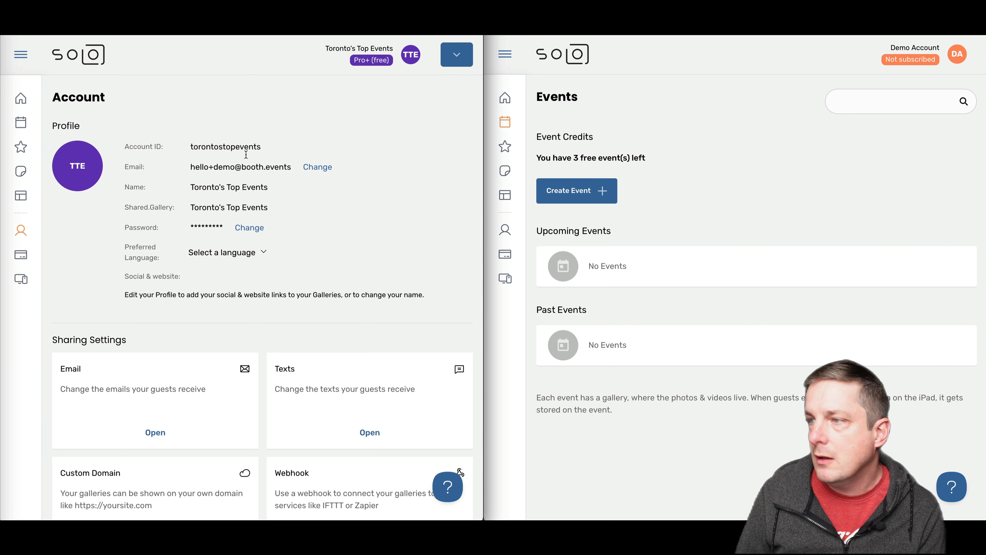
{"action": "left_click", "coordinate": [685, 172]}
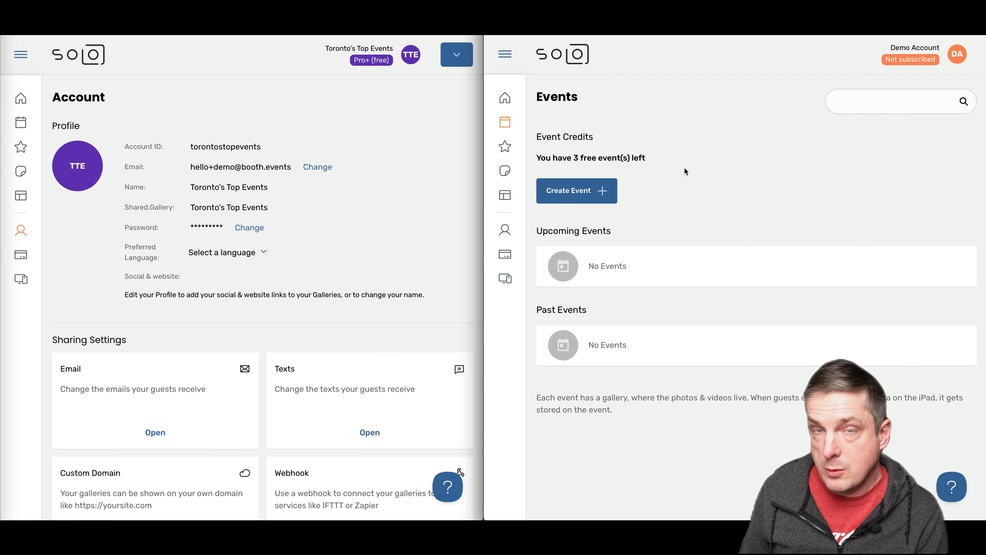
{"action": "left_click", "coordinate": [577, 198]}
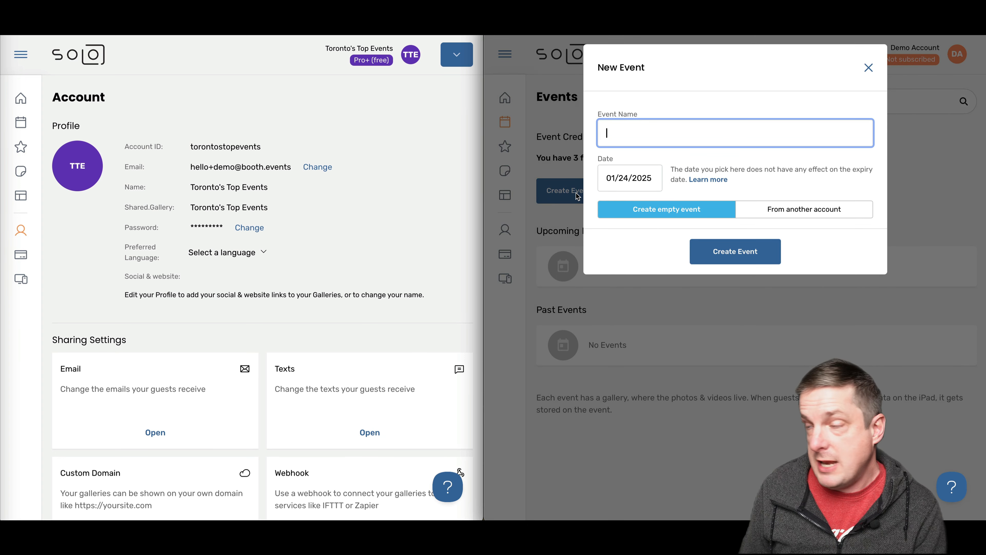
{"action": "type", "text": "Copied Event"}
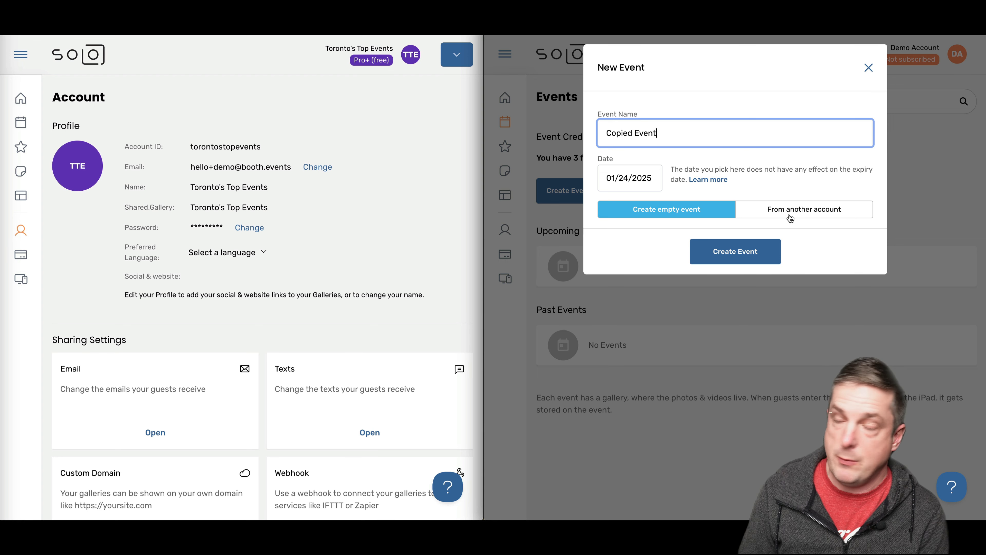
{"action": "left_click", "coordinate": [799, 218]}
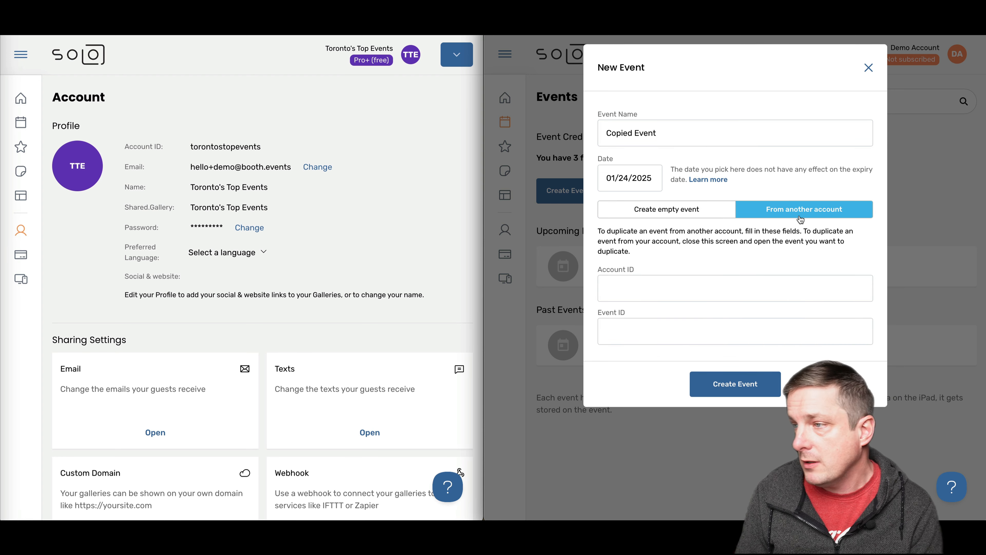
Enter the source account's ID, confirm Demo Event's ID, and fill Event ID 'mydemoevent'
{"action": "left_click", "coordinate": [693, 295]}
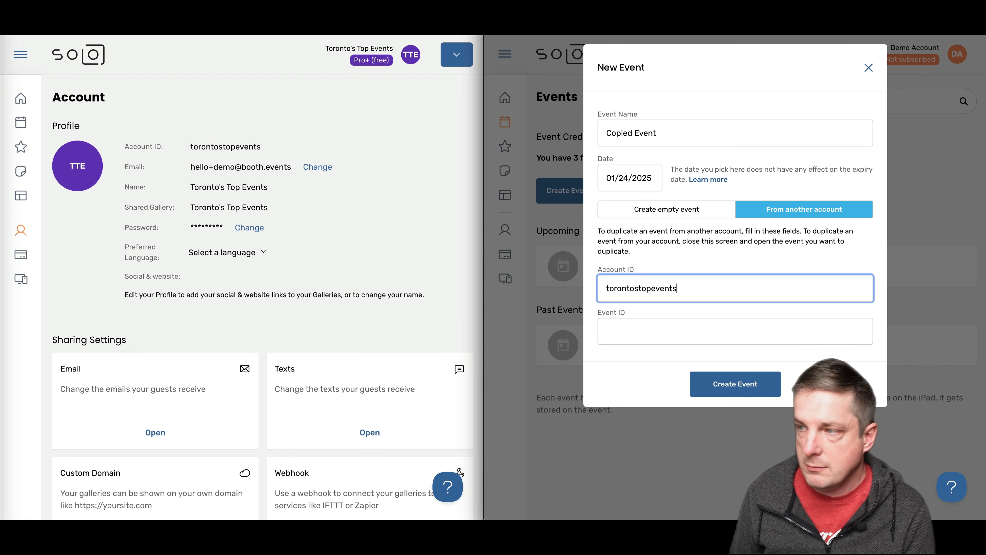
{"action": "left_click", "coordinate": [694, 319]}
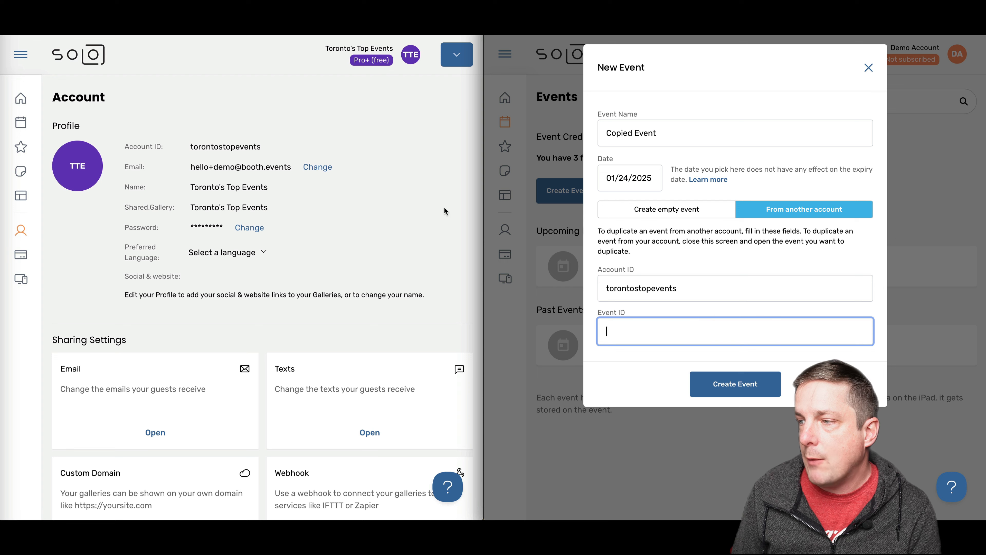
{"action": "left_click", "coordinate": [19, 122]}
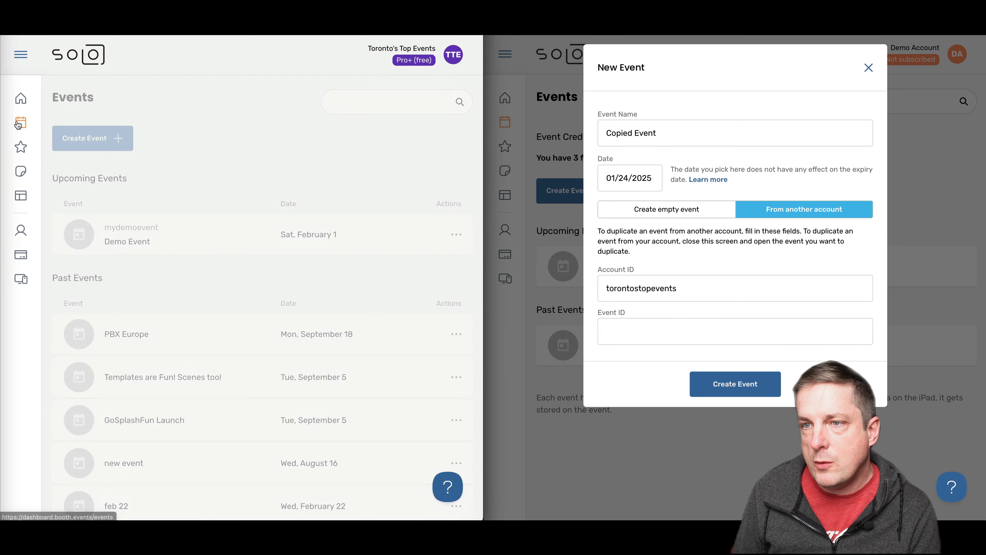
{"action": "left_click", "coordinate": [117, 244]}
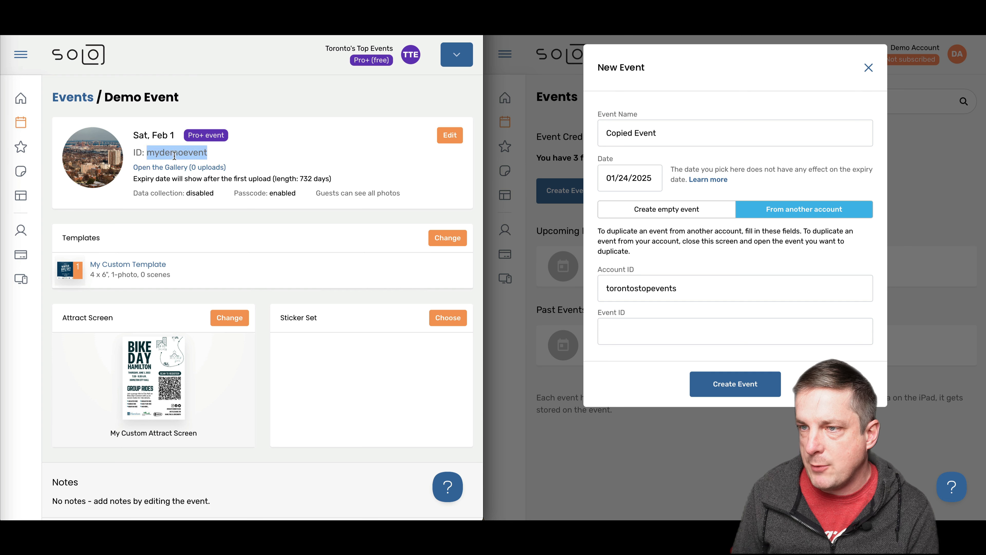
{"action": "left_click", "coordinate": [293, 156]}
{"action": "left_click", "coordinate": [451, 135]}
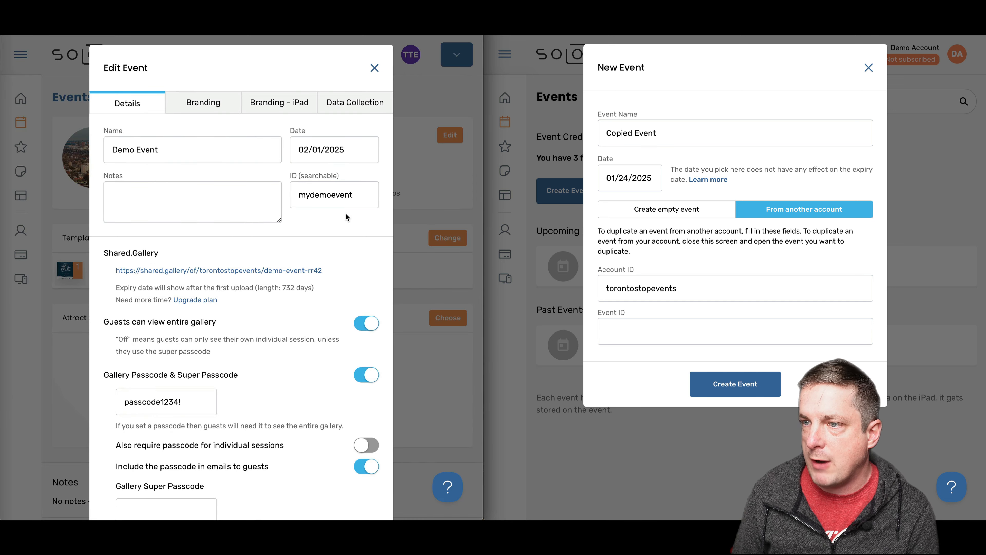
{"action": "left_click", "coordinate": [696, 330]}
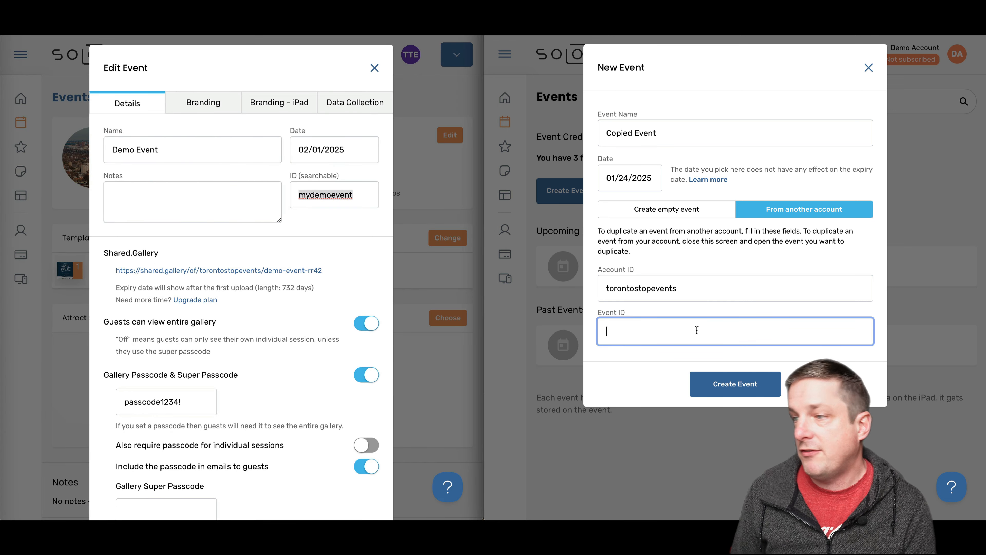
{"action": "type", "text": "mydemoevent"}
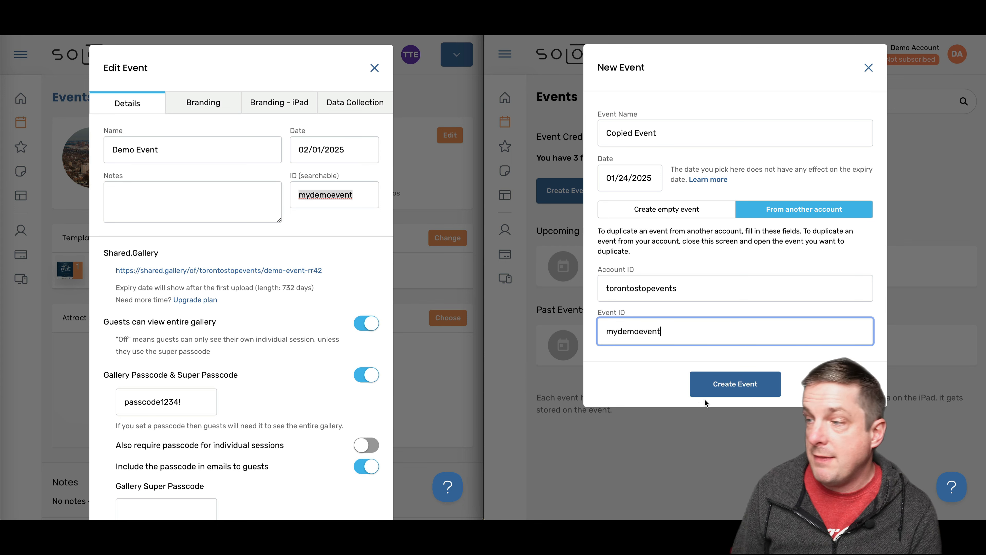
Create Copied Event in the Demo Account as mydemoevent-duplicated
{"action": "left_click", "coordinate": [729, 392]}
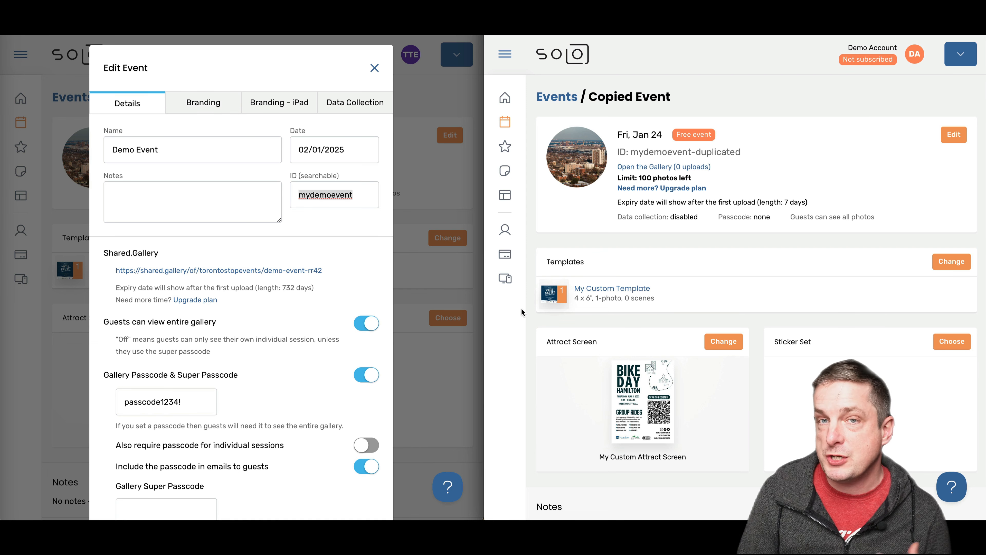
{"action": "left_click", "coordinate": [123, 162]}
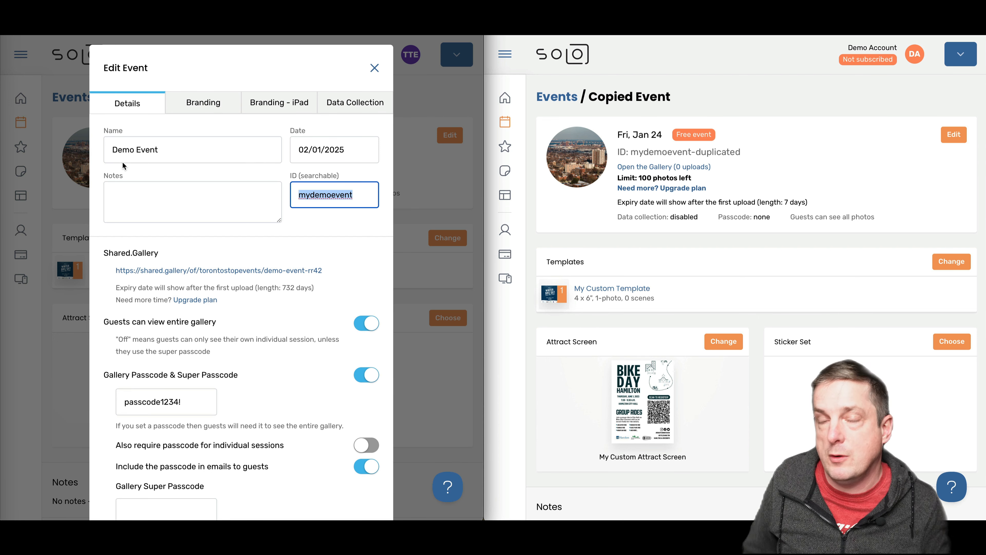
{"action": "left_click", "coordinate": [689, 246]}
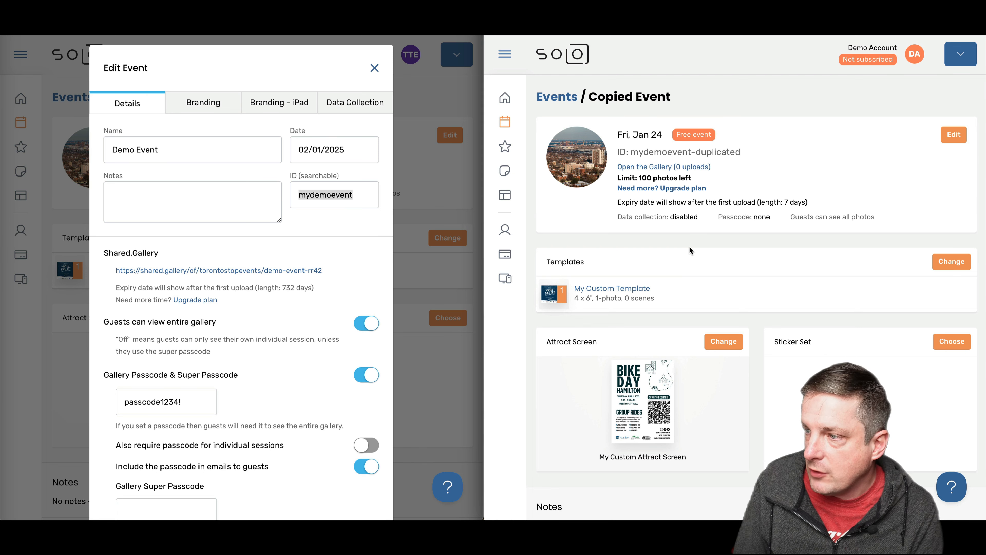
Check that Copied Event carries My Custom Template and My Custom Attract Screen
{"action": "left_click", "coordinate": [557, 295]}
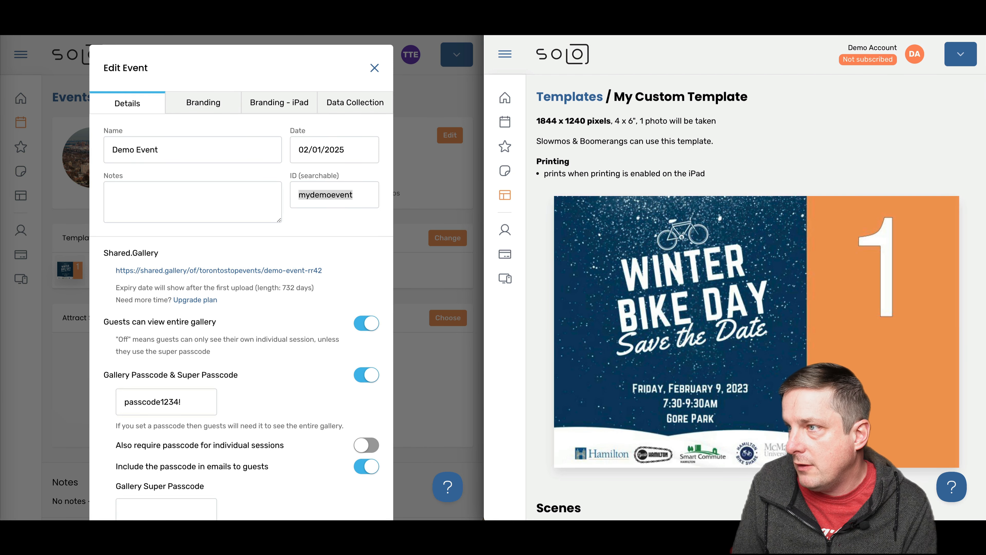
{"action": "key", "text": "alt+Left"}
{"action": "left_click", "coordinate": [633, 386]}
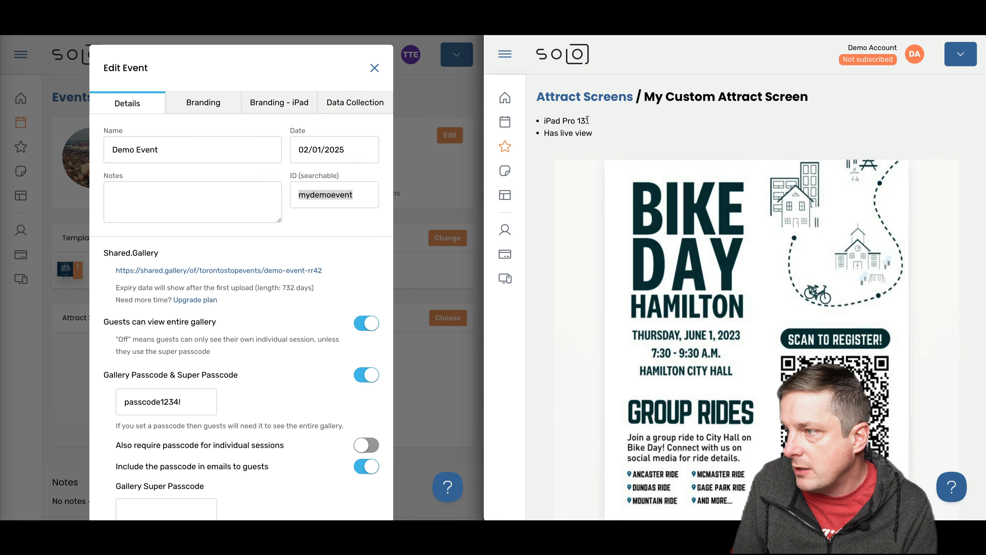
{"action": "key", "text": "alt+Left"}
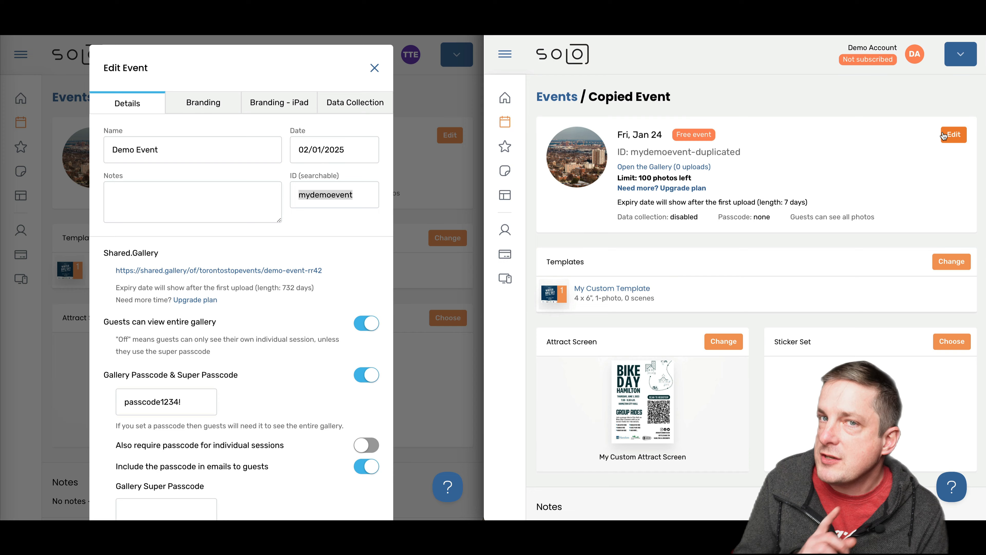
Turn on Gallery Passcode for Copied Event, enter a passcode, and save the settings
{"action": "left_click", "coordinate": [952, 135]}
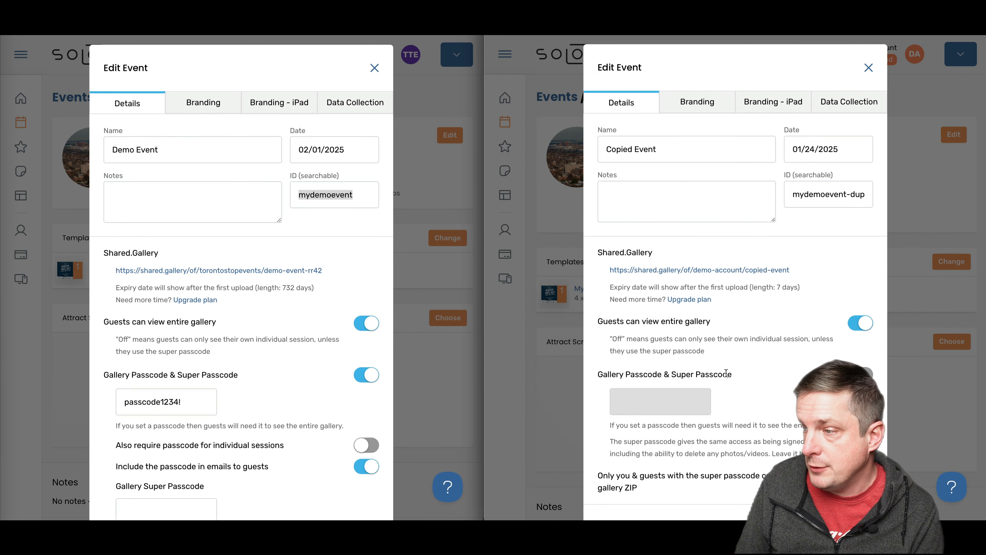
{"action": "left_click_drag", "start_coordinate": [729, 373], "coordinate": [602, 369]}
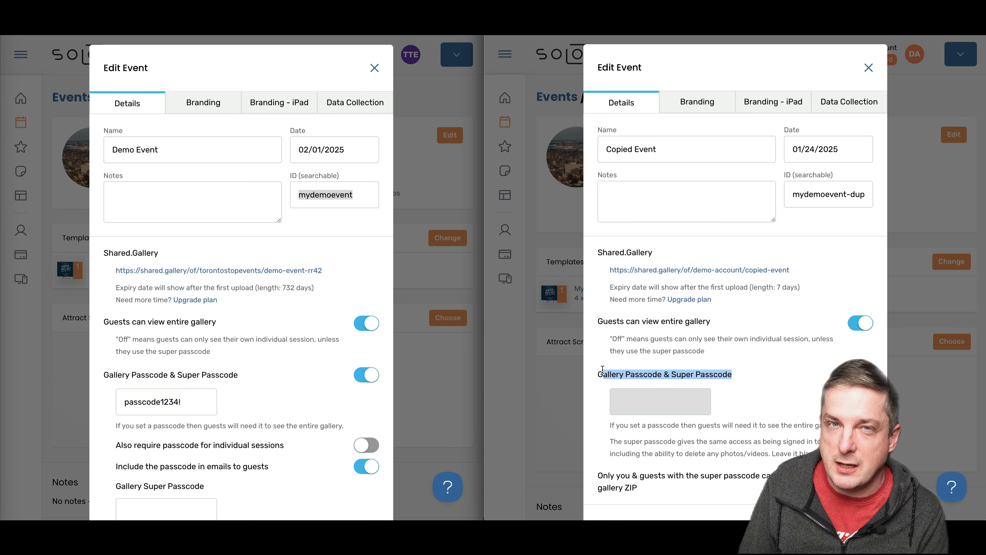
{"action": "left_click", "coordinate": [602, 369]}
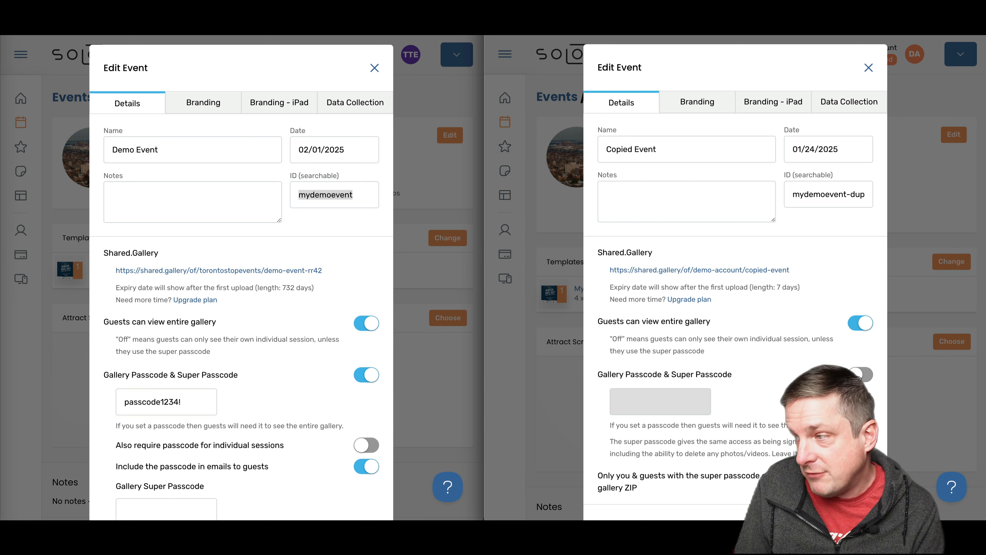
{"action": "left_click", "coordinate": [859, 376]}
{"action": "left_click", "coordinate": [636, 406]}
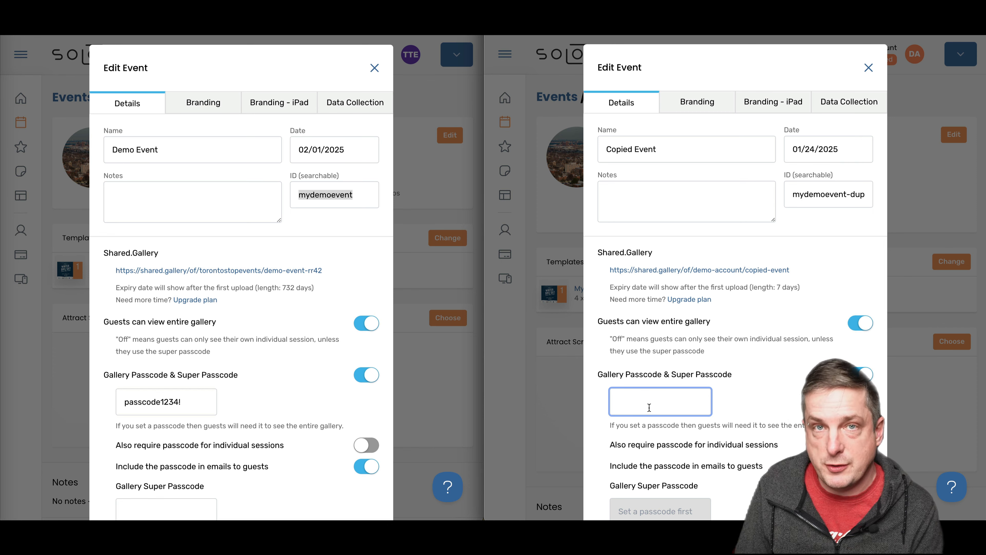
{"action": "type", "text": "passcode1"}
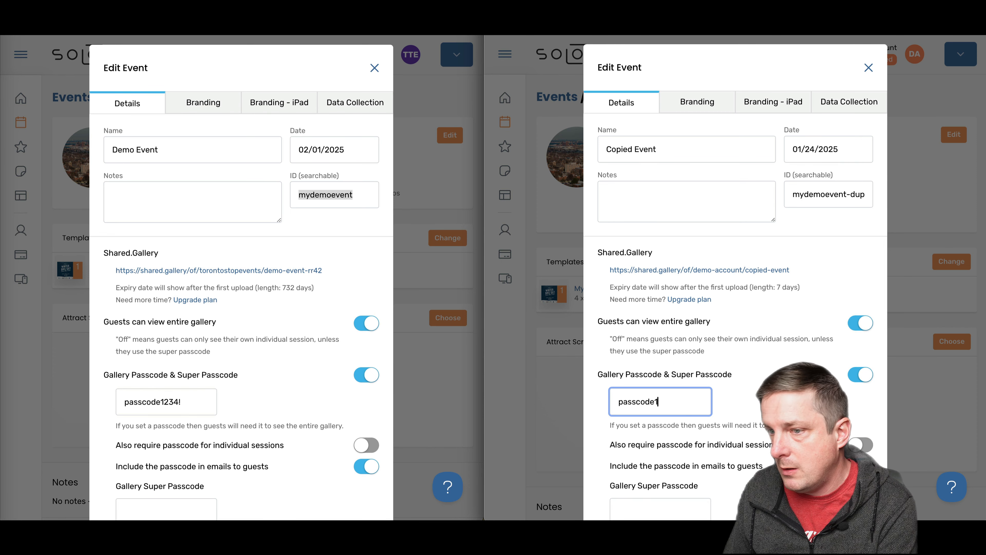
{"action": "type", "text": "234!"}
{"action": "scroll", "coordinate": [735, 278], "scroll_direction": "down", "scroll_amount": 1}
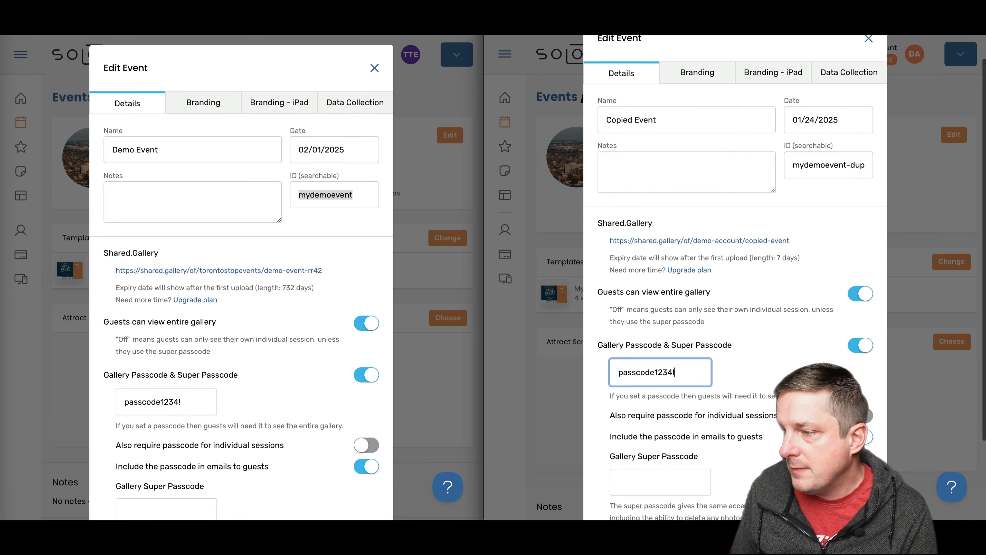
{"action": "scroll", "coordinate": [735, 278], "scroll_direction": "down", "scroll_amount": 3}
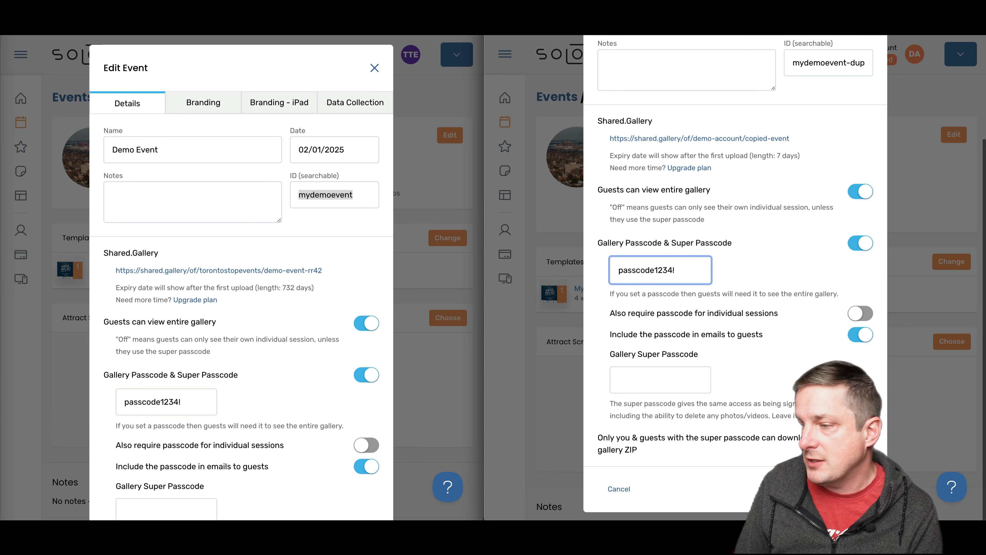
{"action": "left_click", "coordinate": [850, 489]}
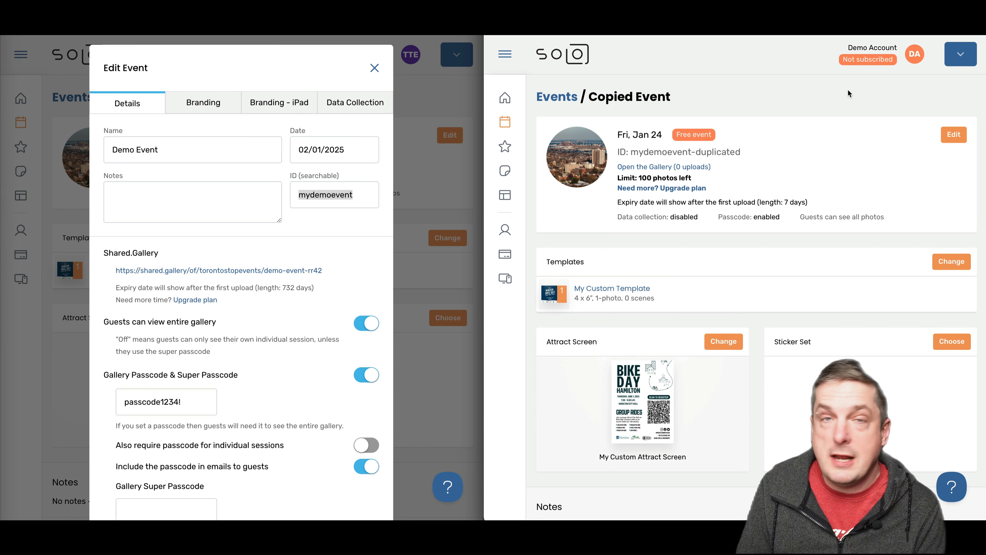
{"action": "left_click", "coordinate": [948, 493]}
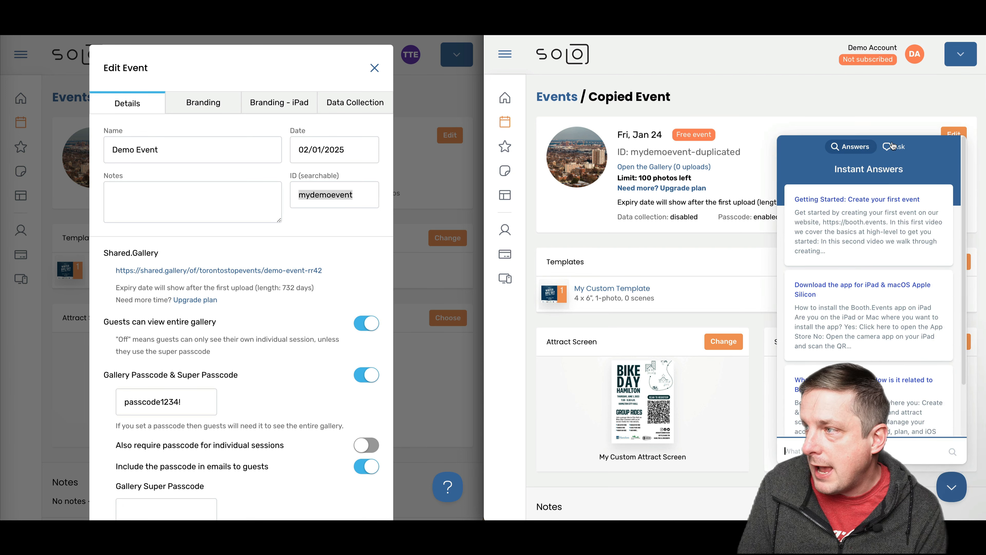
{"action": "left_click", "coordinate": [954, 501]}
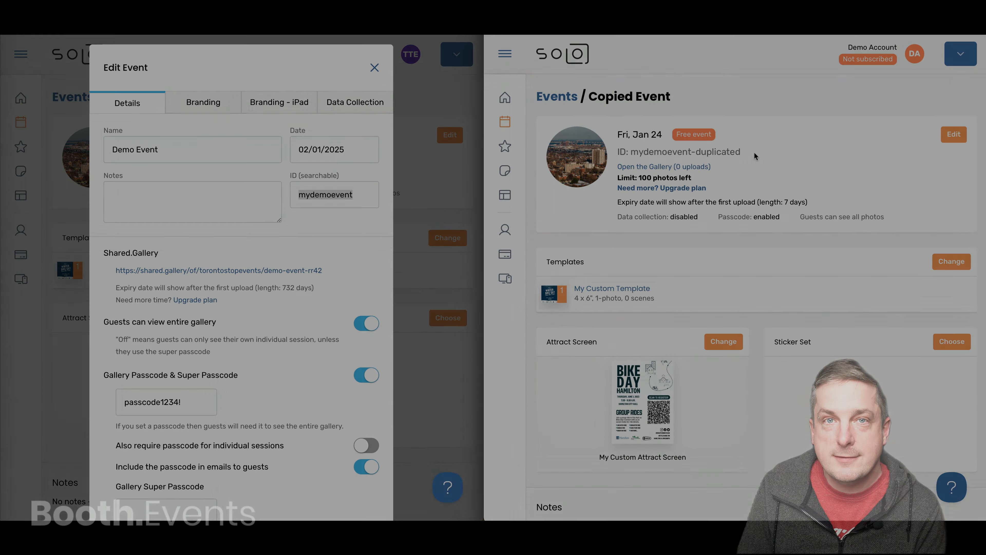